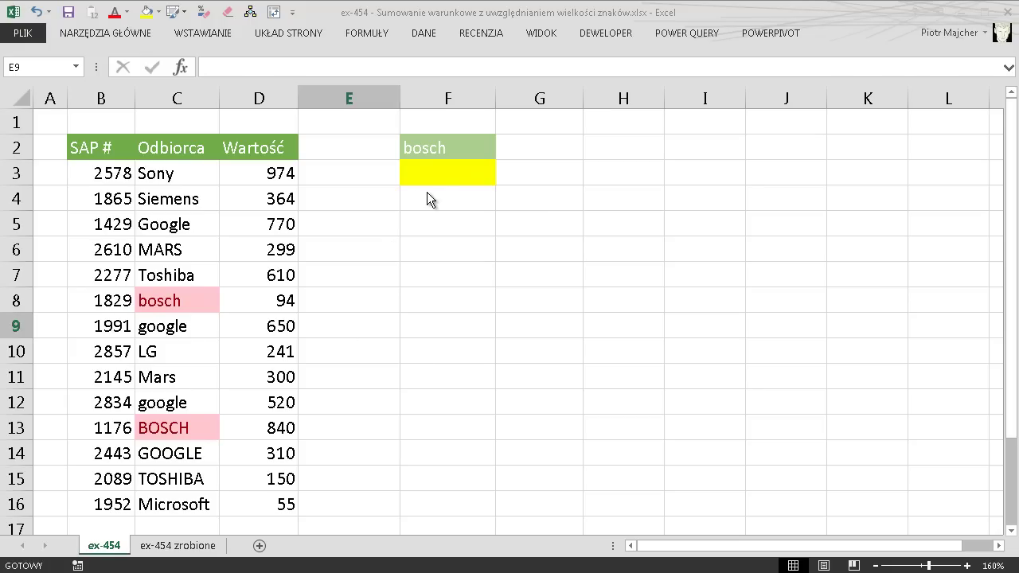
Build the comparison =C3:C16=F2 in F3 and preview it as a true/false array
left_click(443, 176)
type("=")
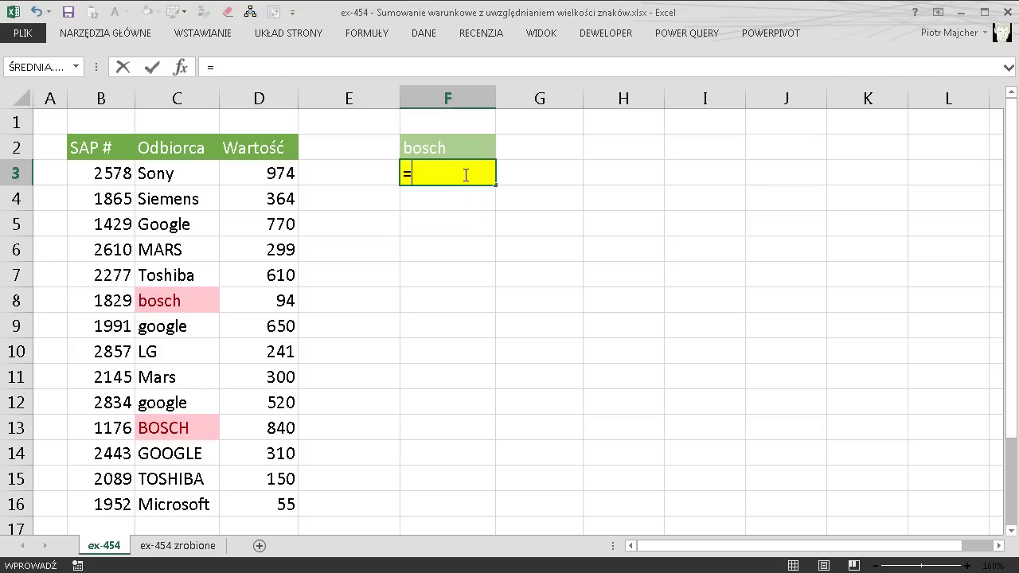
left_click(183, 176)
left_click_drag(182, 196, 177, 510)
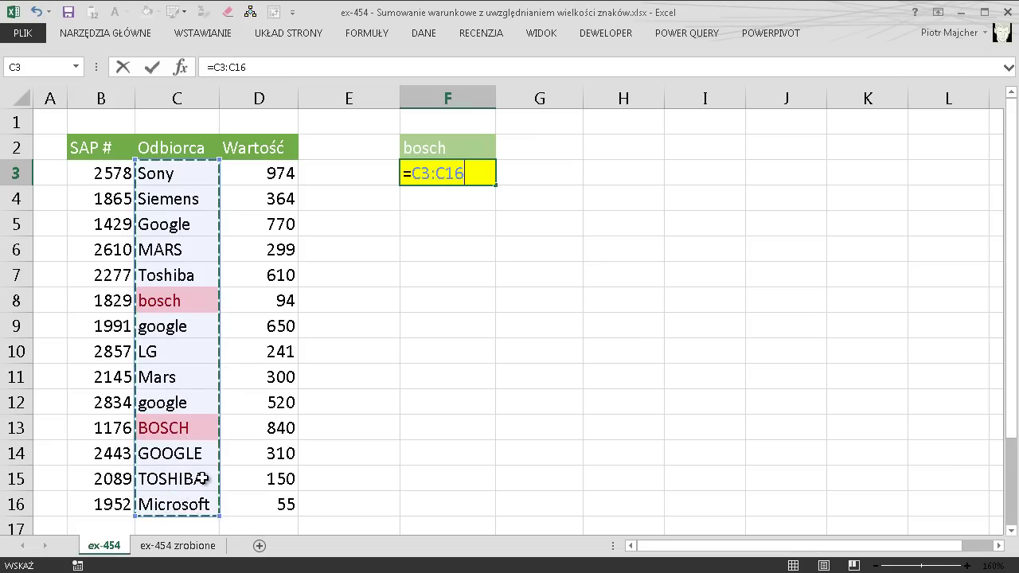
type("=")
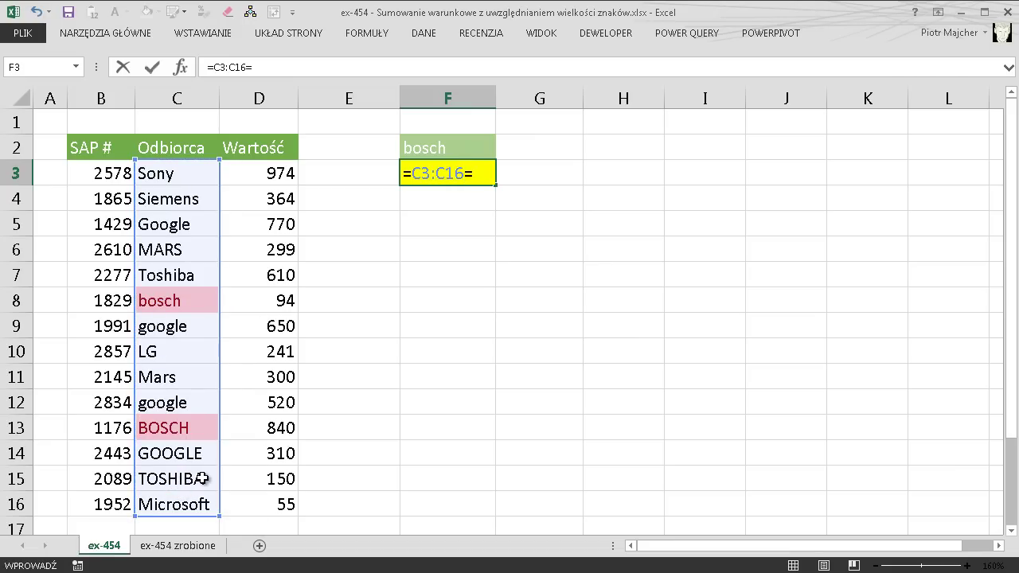
left_click(446, 149)
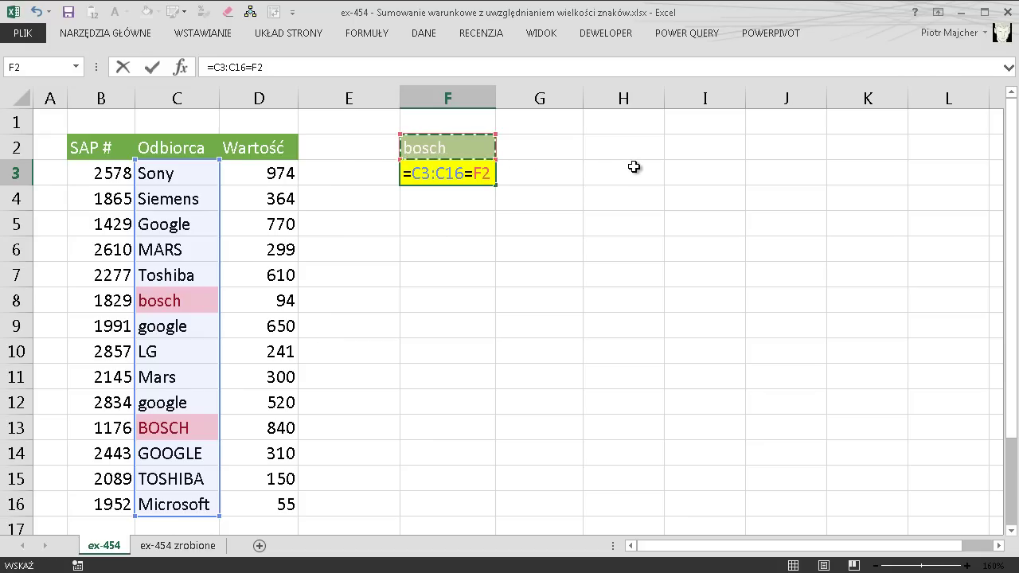
key("F9")
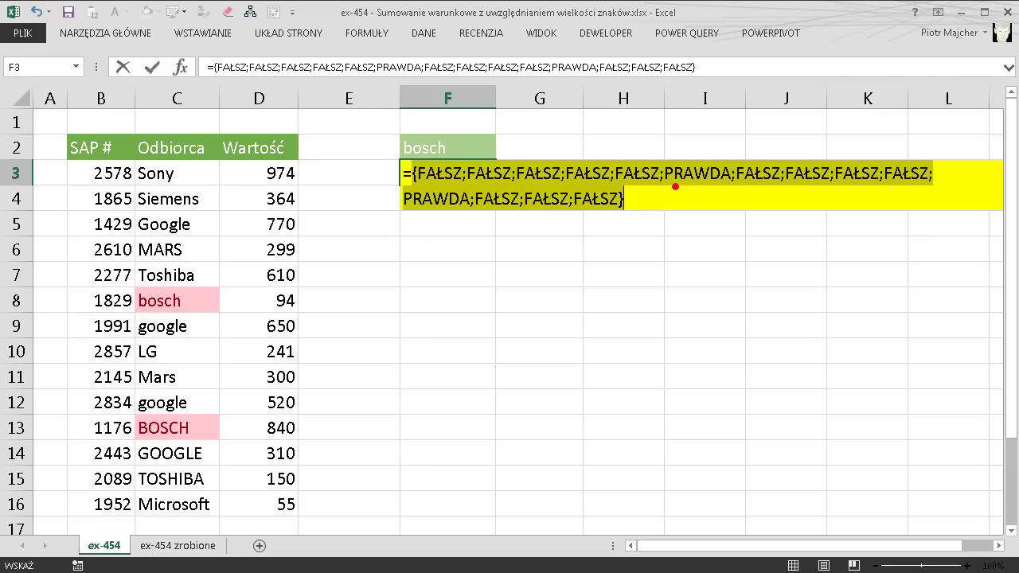
Mark the two PRAWDA results for bosch and BOSCH, then restore the comparison formula
left_click_drag(680, 191, 709, 191)
left_click_drag(293, 304, 228, 303)
left_click_drag(402, 220, 451, 224)
left_click_drag(239, 427, 292, 423)
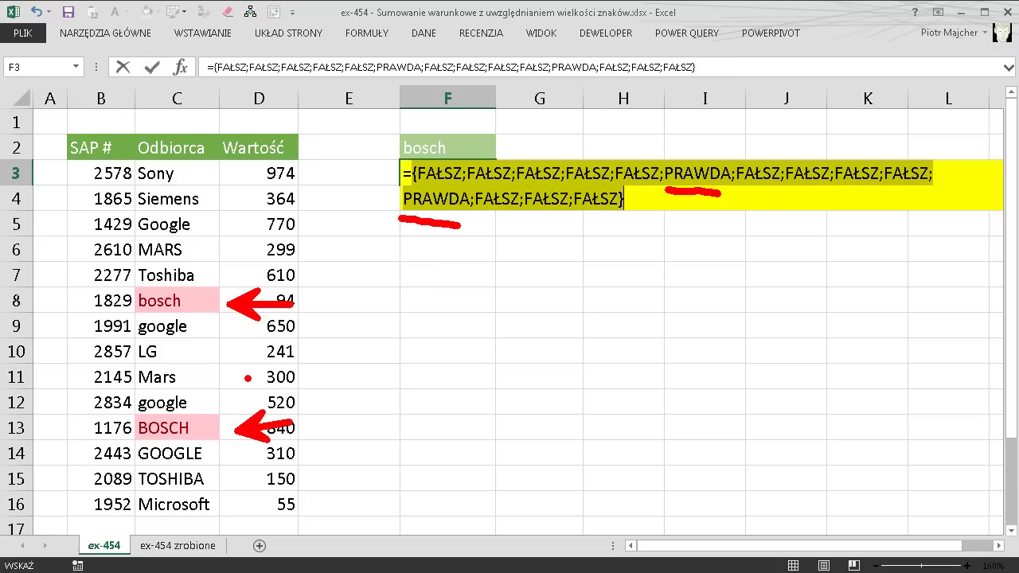
key("Escape")
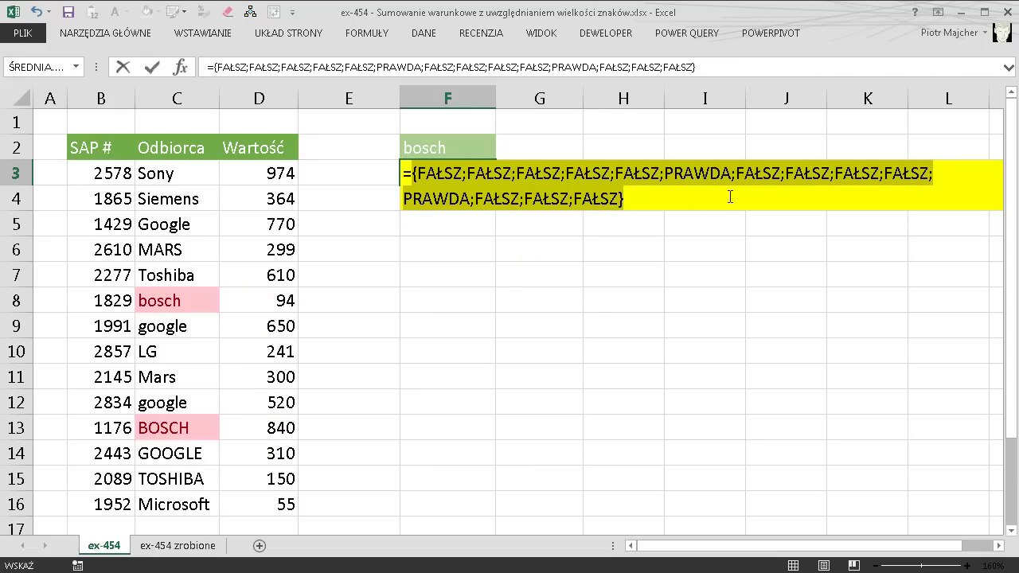
key("ctrl+z")
Insert PORÓWNAJ after the equals sign and replace the = before F2 with a semicolon
left_click(480, 180)
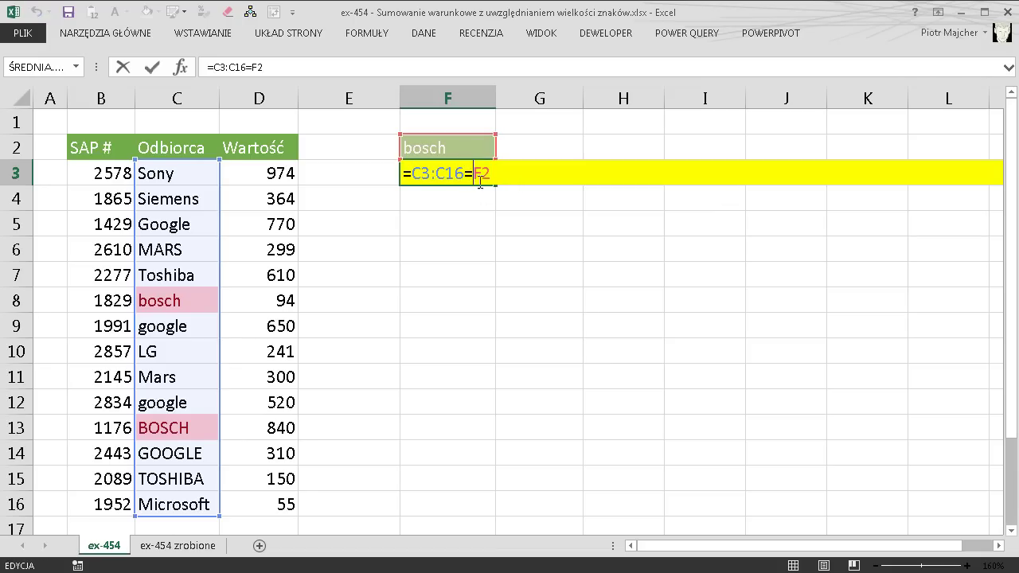
key("Left")
key("Left")
key("Left")
type("por")
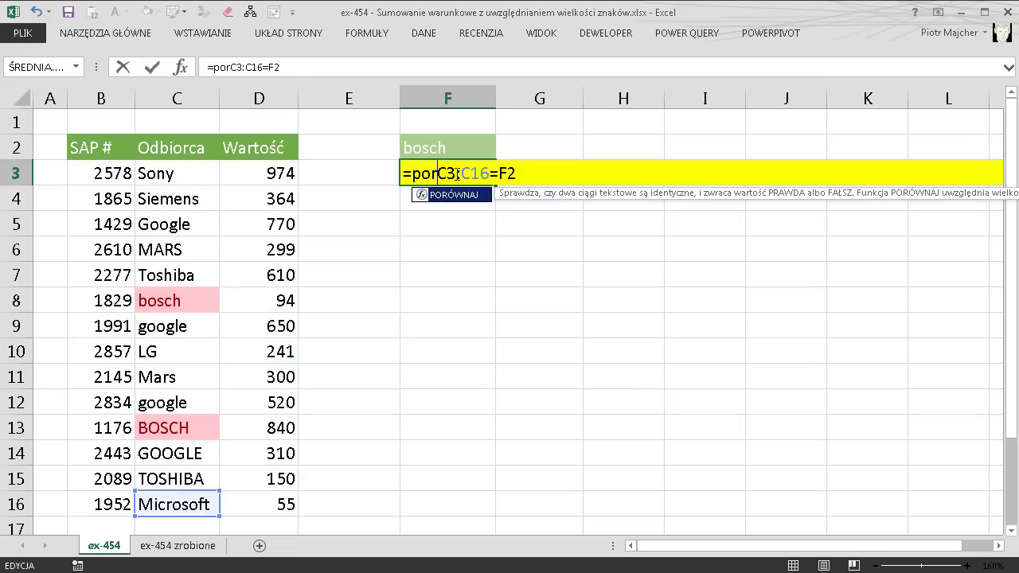
key("Tab")
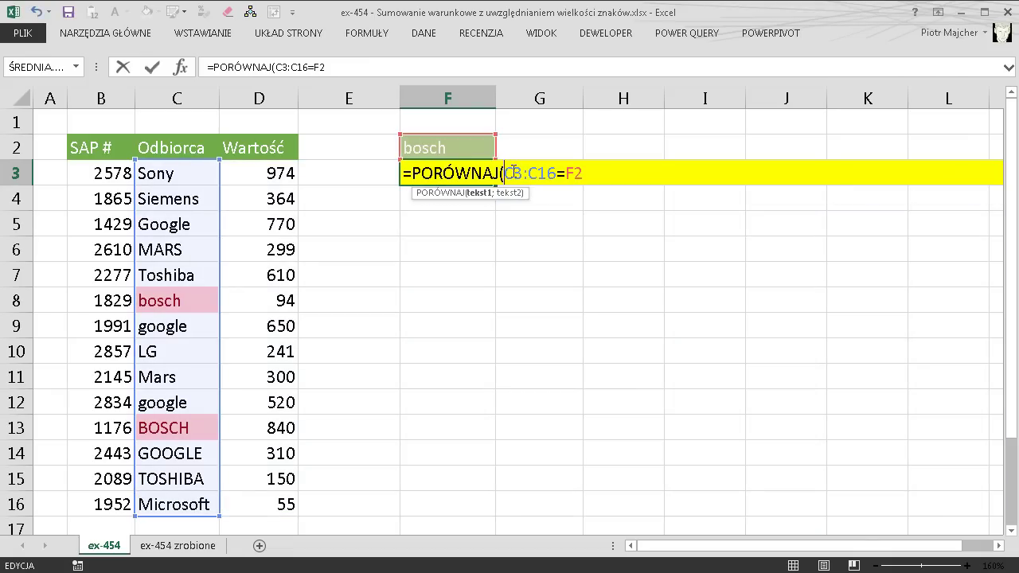
left_click(561, 177)
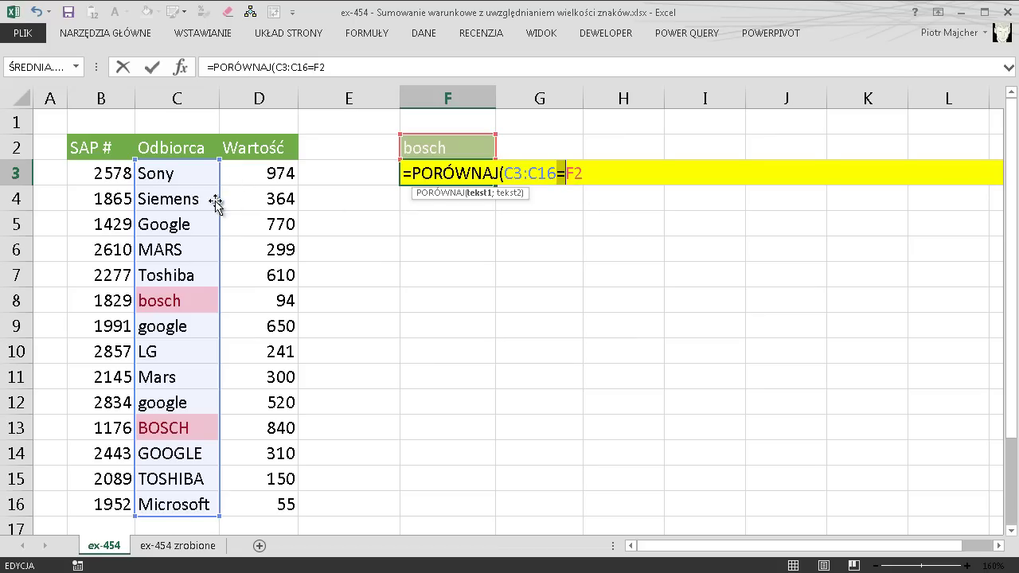
type(";")
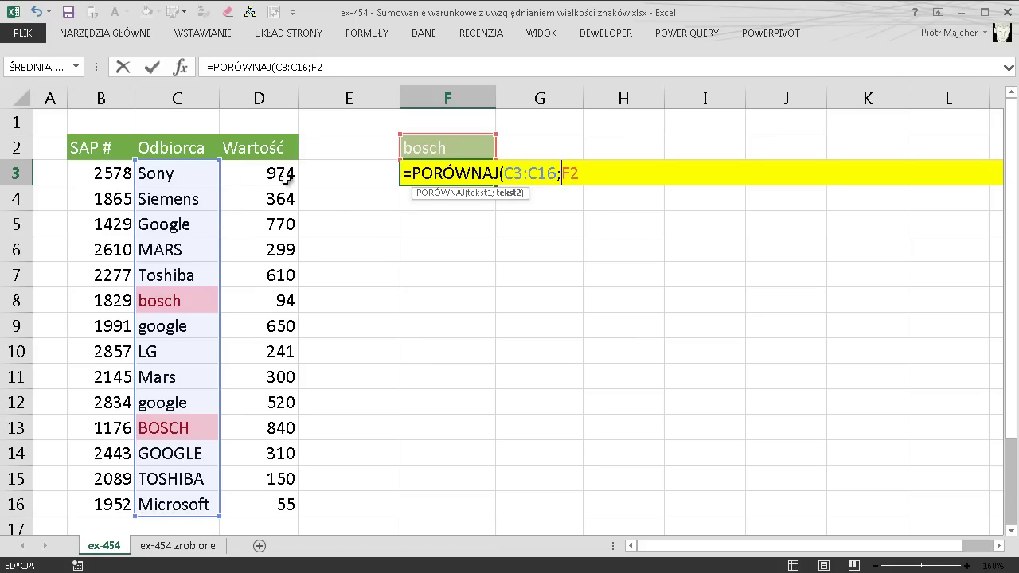
key("ctrl+2")
left_click_drag(506, 144, 643, 142)
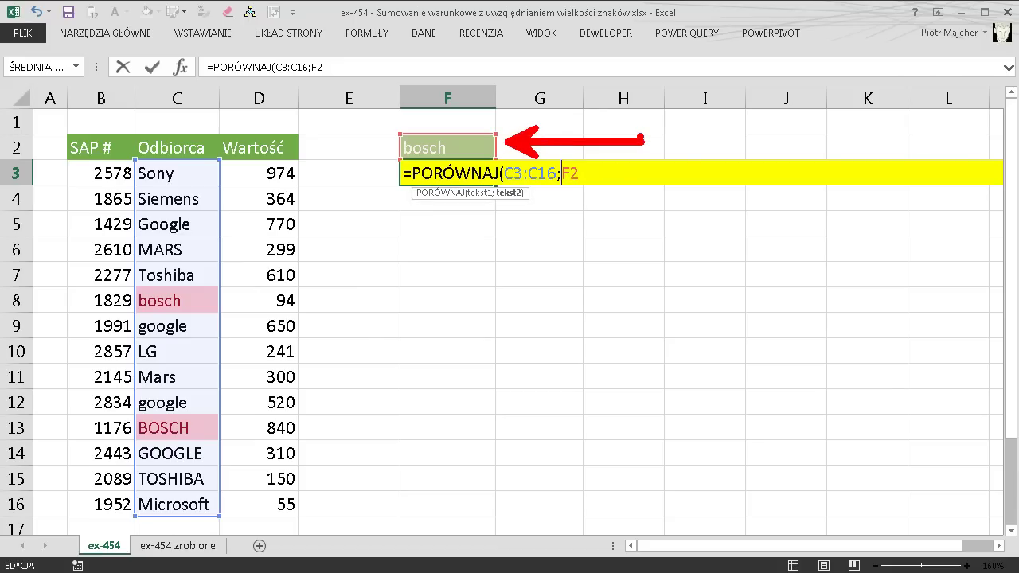
key("Escape")
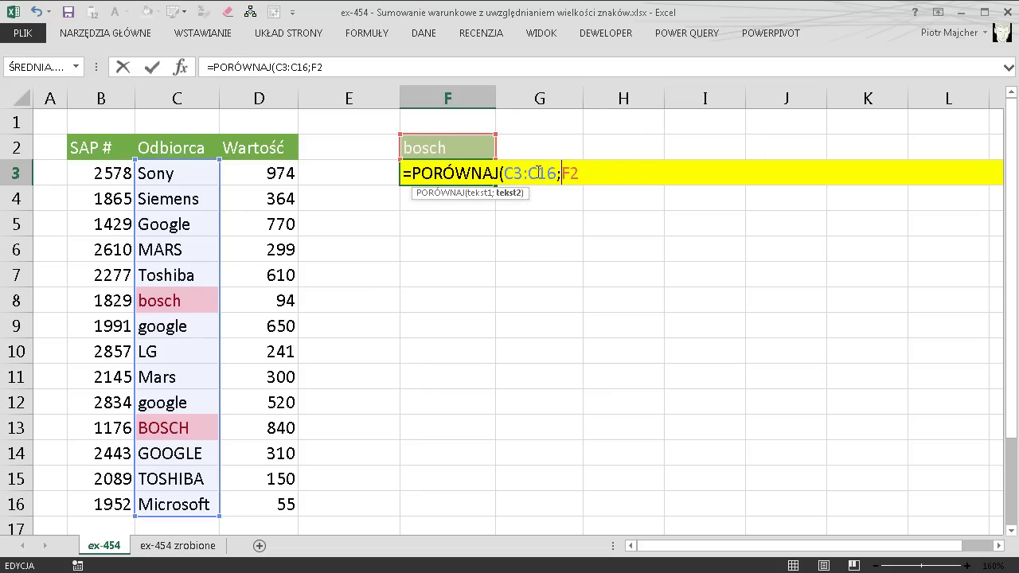
Close the PORÓWNAJ(C3:C16;F2) bracket and preview its true/false array with F9
left_click_drag(505, 173, 556, 177)
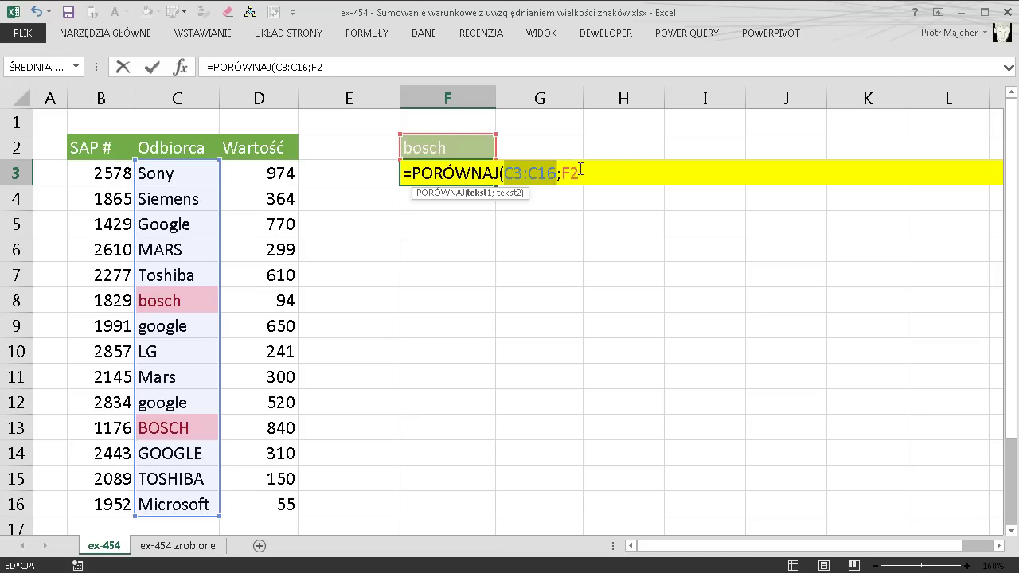
left_click(578, 174)
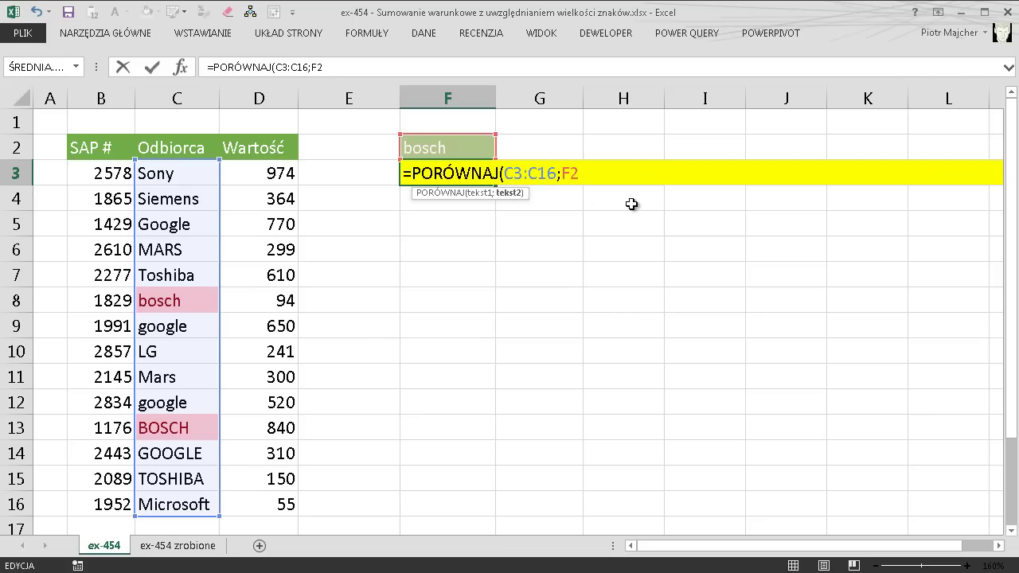
type(")")
key("shift+Home")
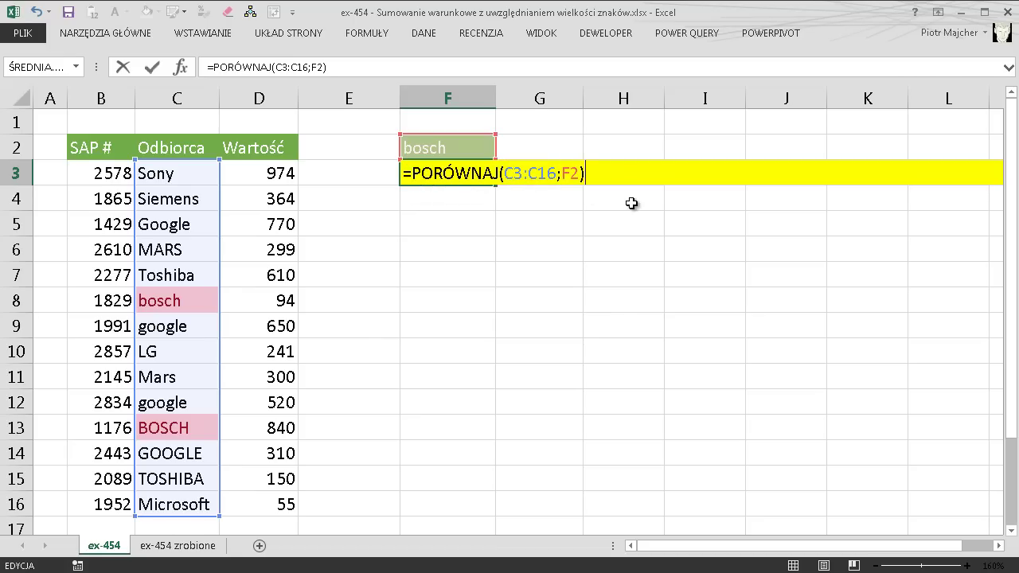
key("F9")
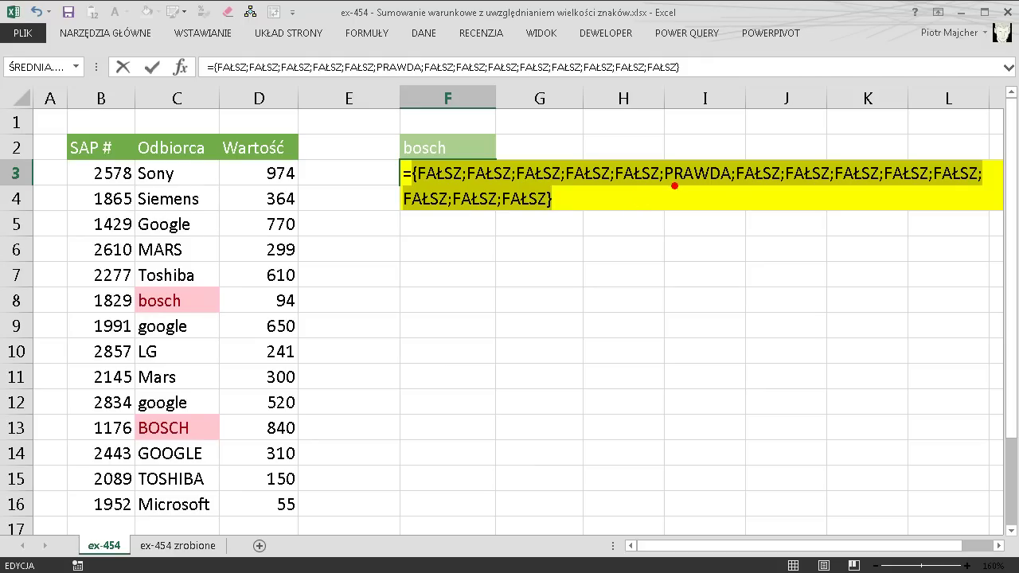
Highlight the single PRAWDA matching the lowercase bosch row in the evaluated array
left_click_drag(664, 187, 731, 189)
left_click_drag(246, 300, 407, 328)
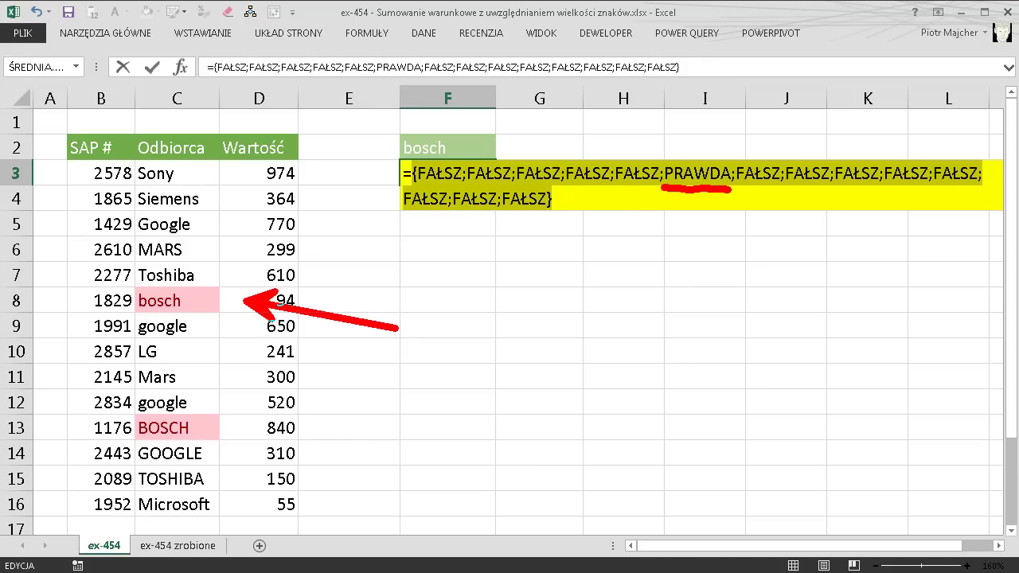
mouse_move(431, 129)
left_mouse_down()
mouse_move(387, 159)
mouse_move(450, 169)
mouse_move(465, 143)
mouse_move(438, 126)
left_mouse_up()
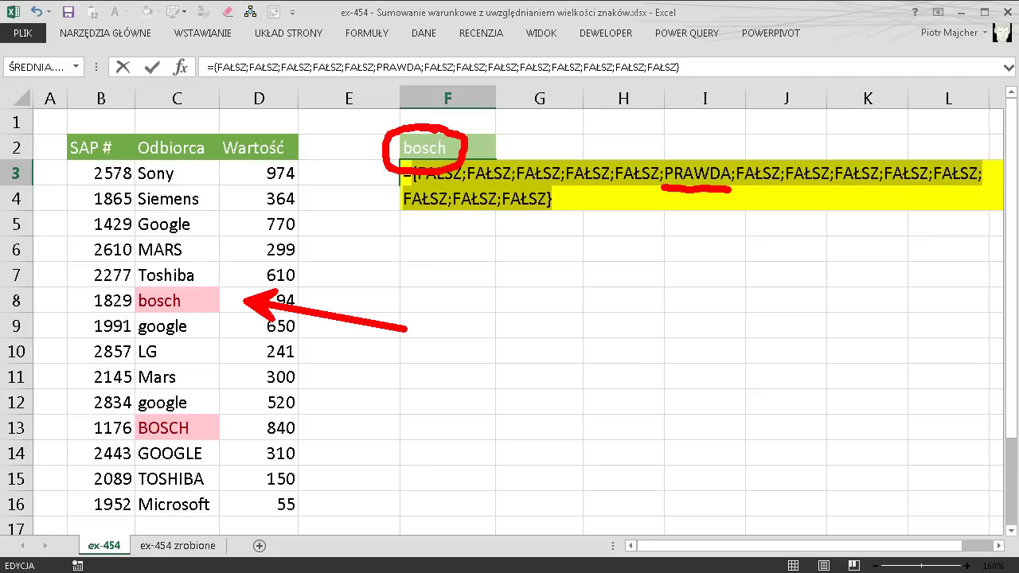
key("Escape")
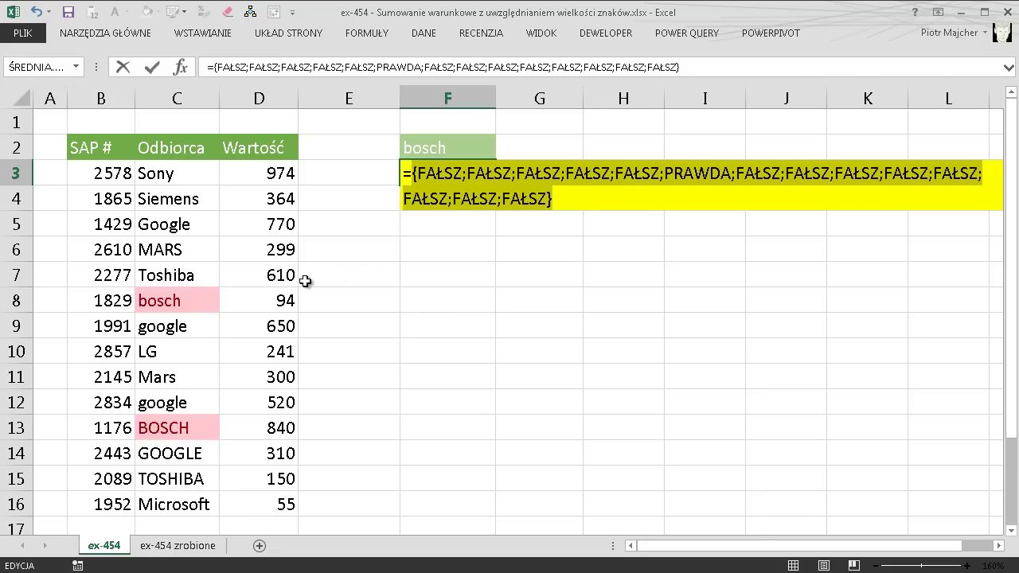
Restore the formula and wrap PORÓWNAJ in SUMA.ILOCZYNÓW picked from the suggestions
key("ctrl+z")
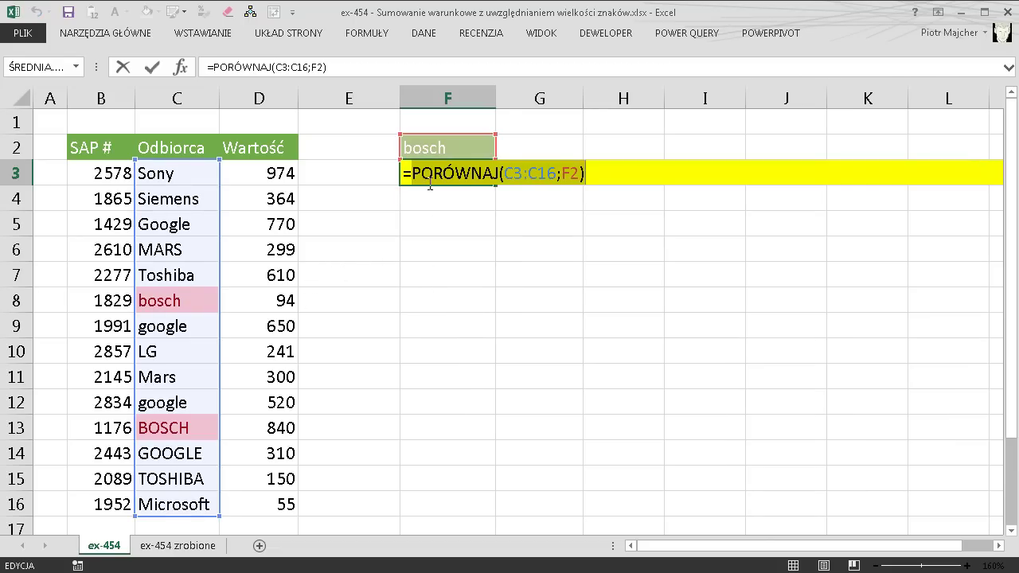
key("Left")
type("suma")
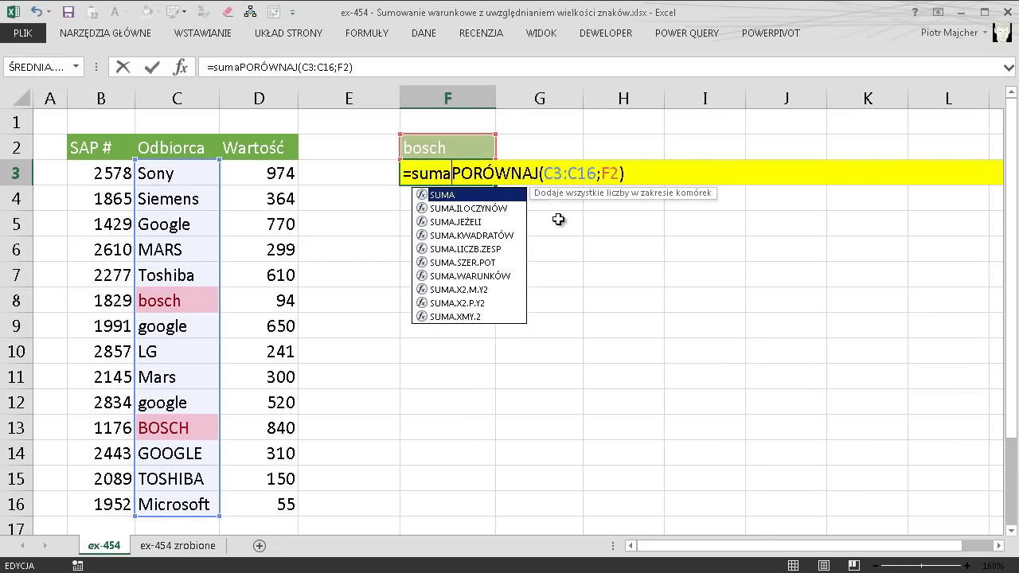
key("Tab")
key("BackSpace")
key("Down")
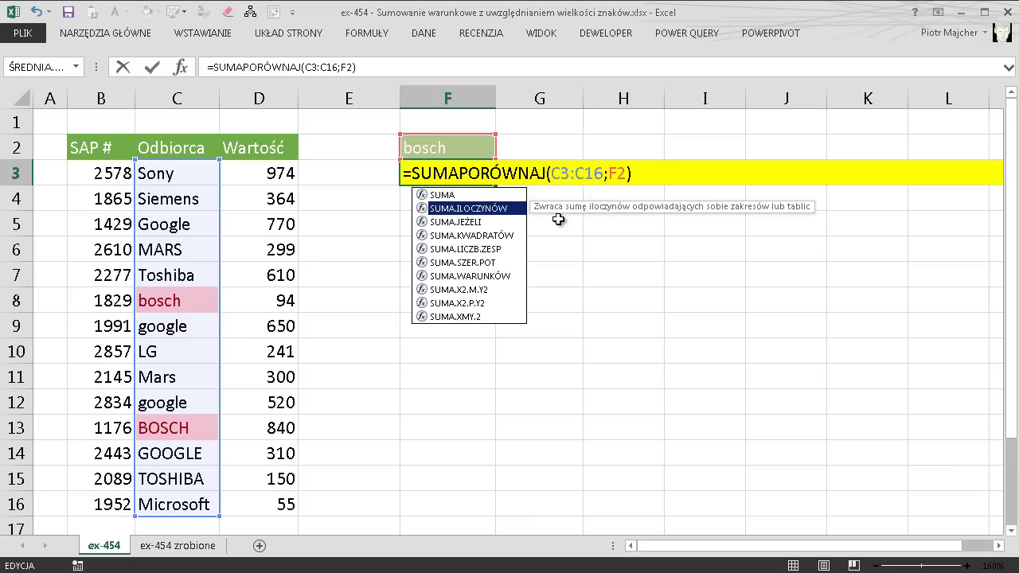
key("Tab")
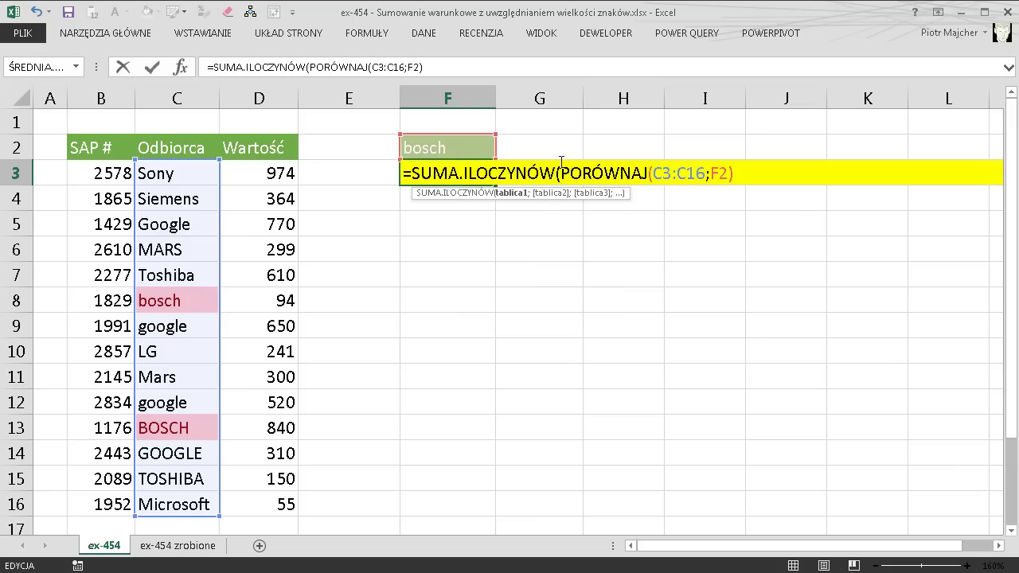
Add D3:D16 as the second array and confirm the SUMA.ILOCZYNÓW formula in F3
left_click_drag(561, 173, 739, 175)
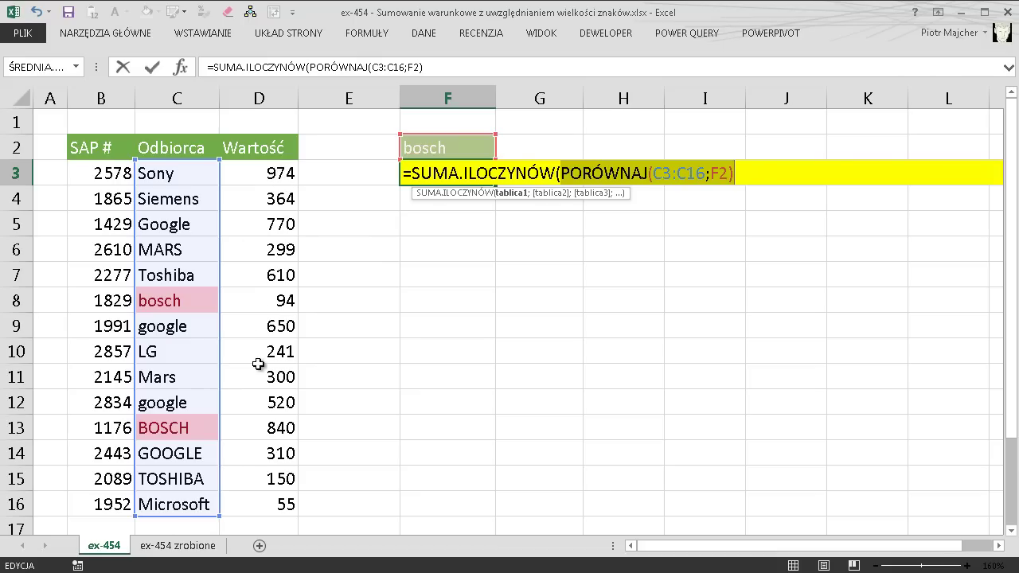
left_click(814, 168)
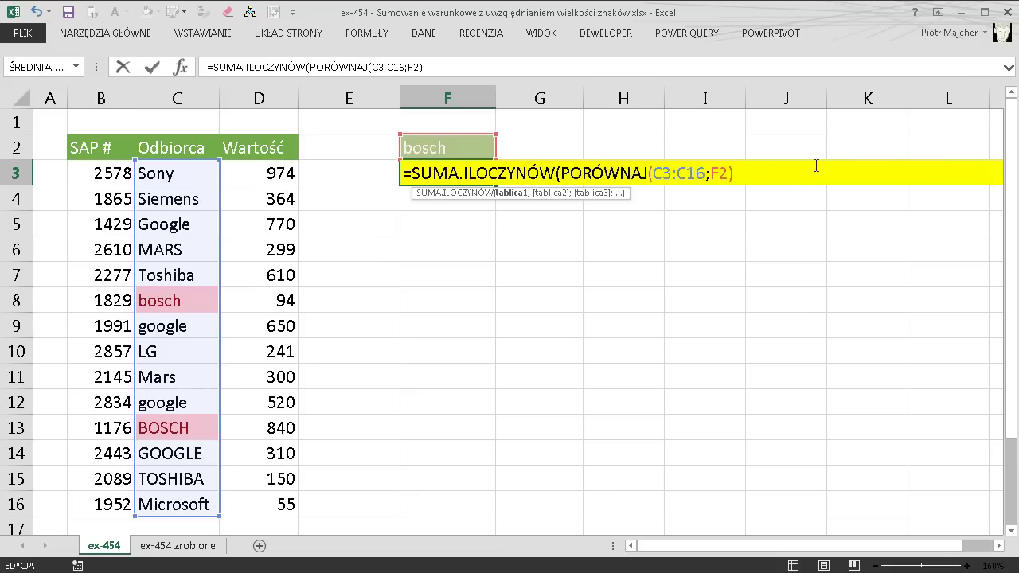
type(";")
left_click_drag(280, 173, 266, 500)
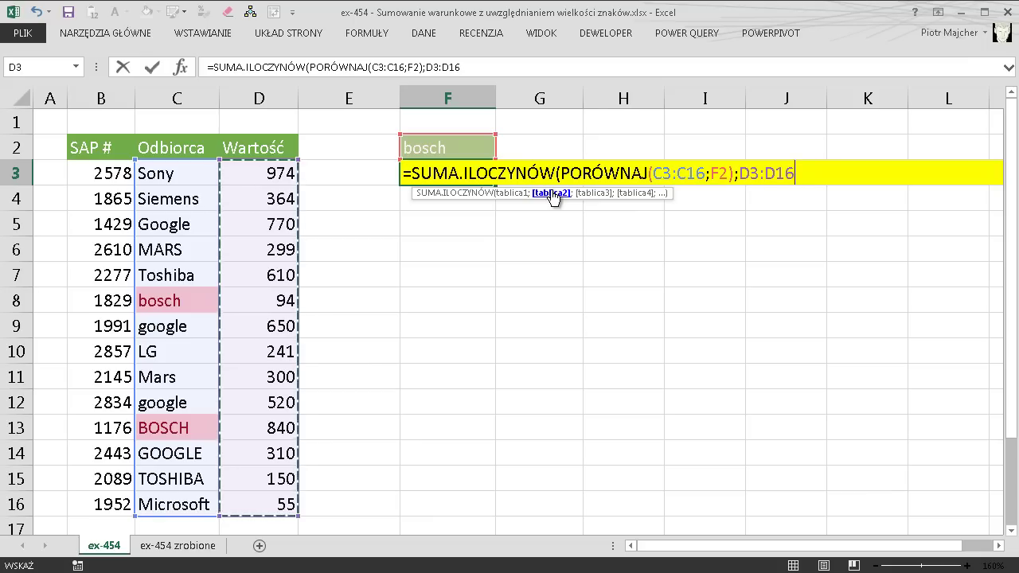
left_click_drag(734, 173, 561, 173)
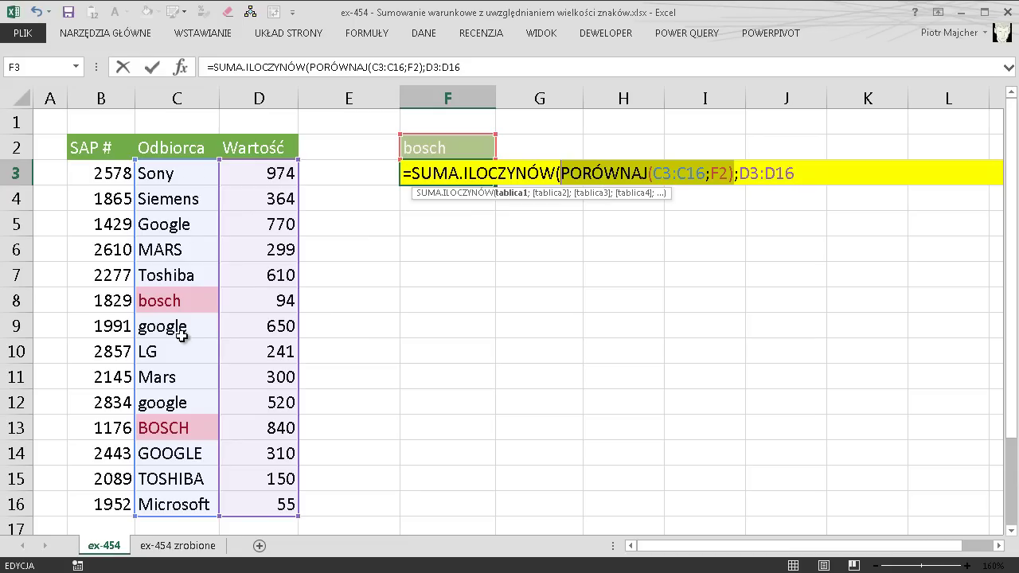
left_click(804, 170)
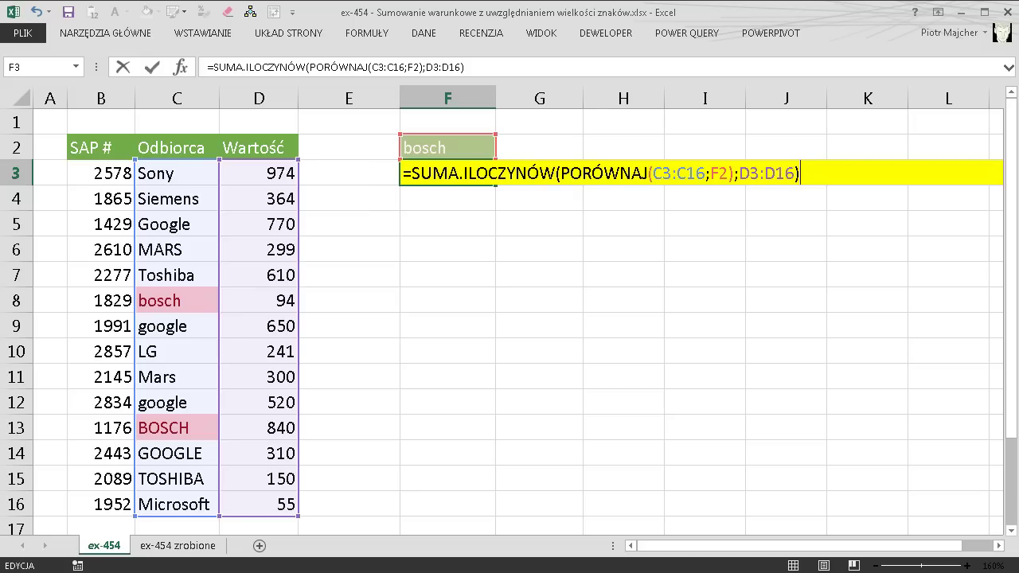
key("Return")
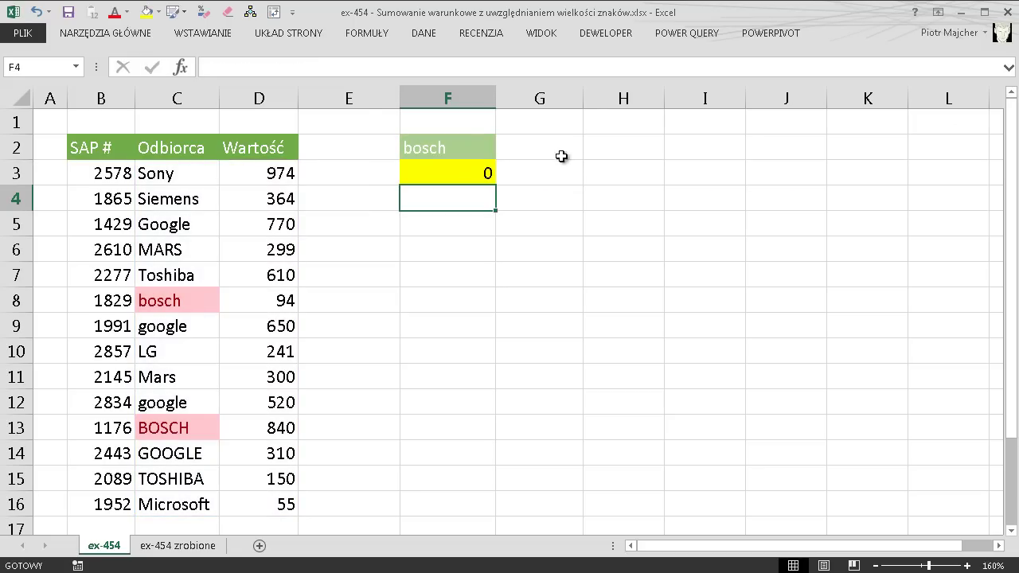
Insert -- before PORÓWNAJ in F3's formula so it returns 94
left_click(466, 171)
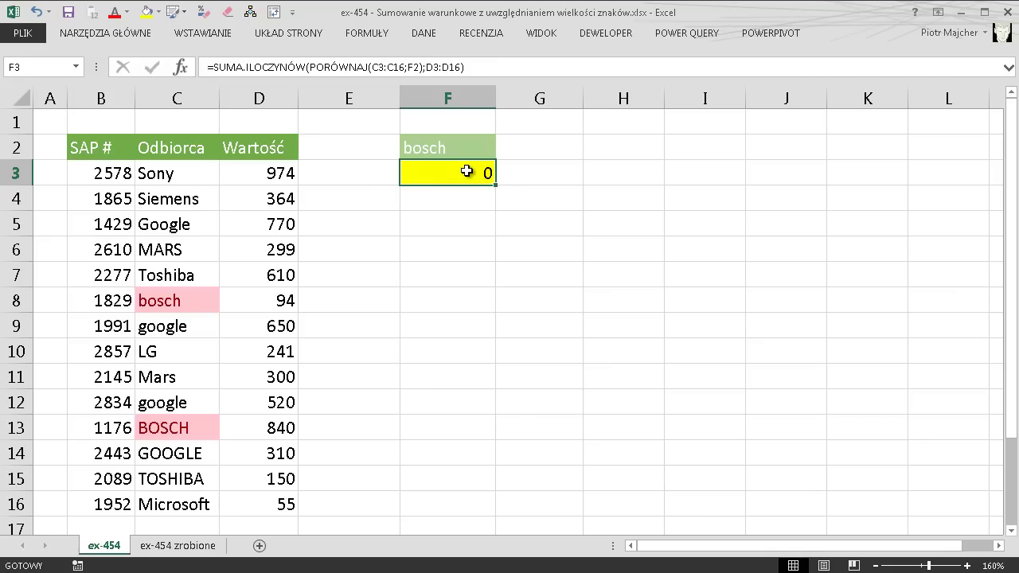
double_click(467, 171)
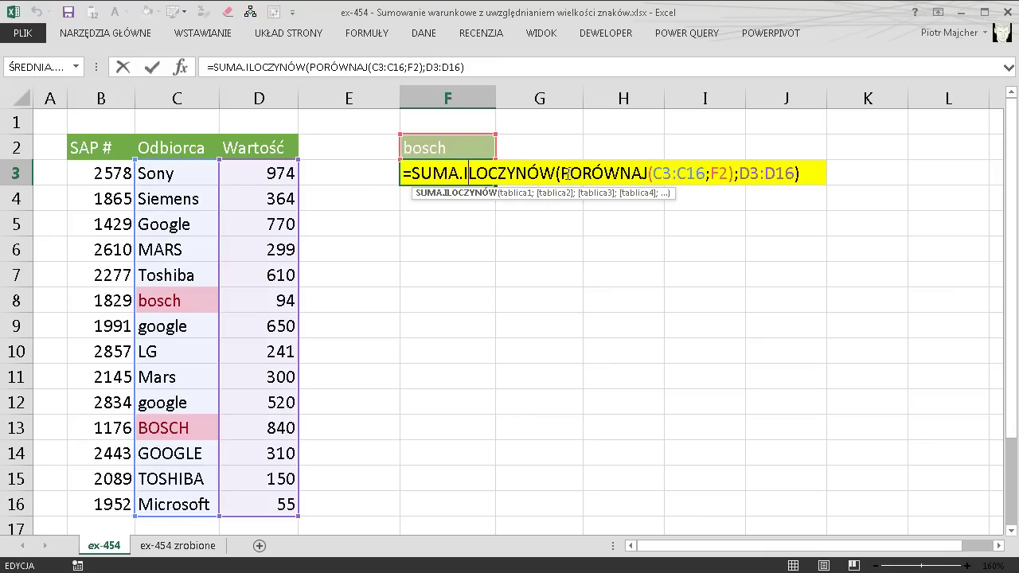
left_click_drag(560, 173, 735, 177)
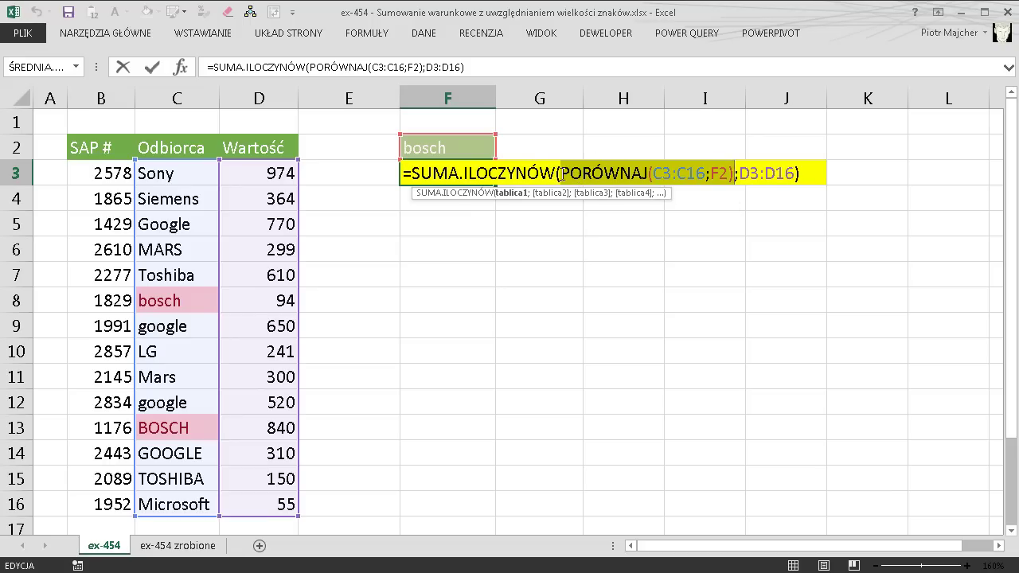
left_click(562, 173)
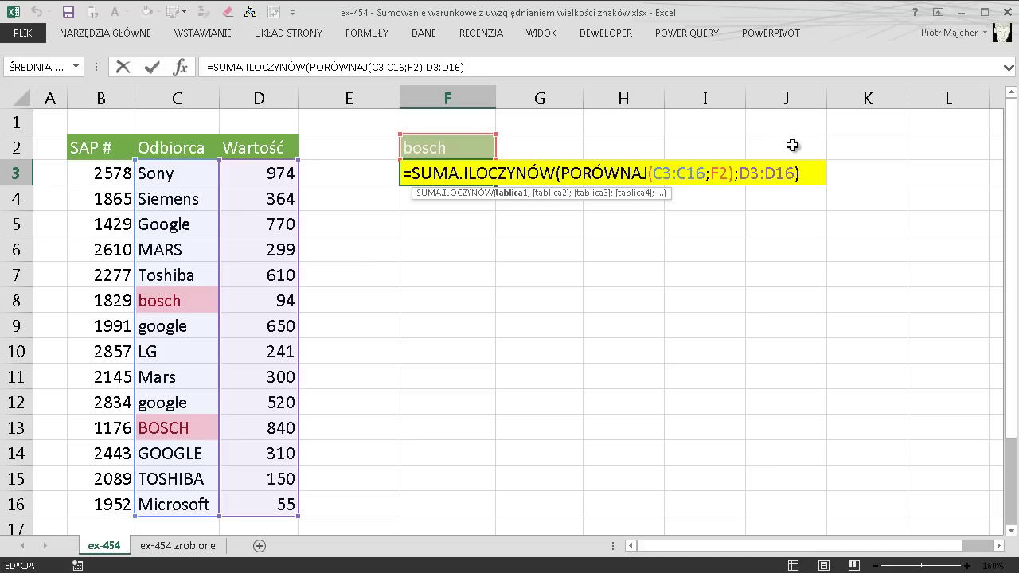
type("--")
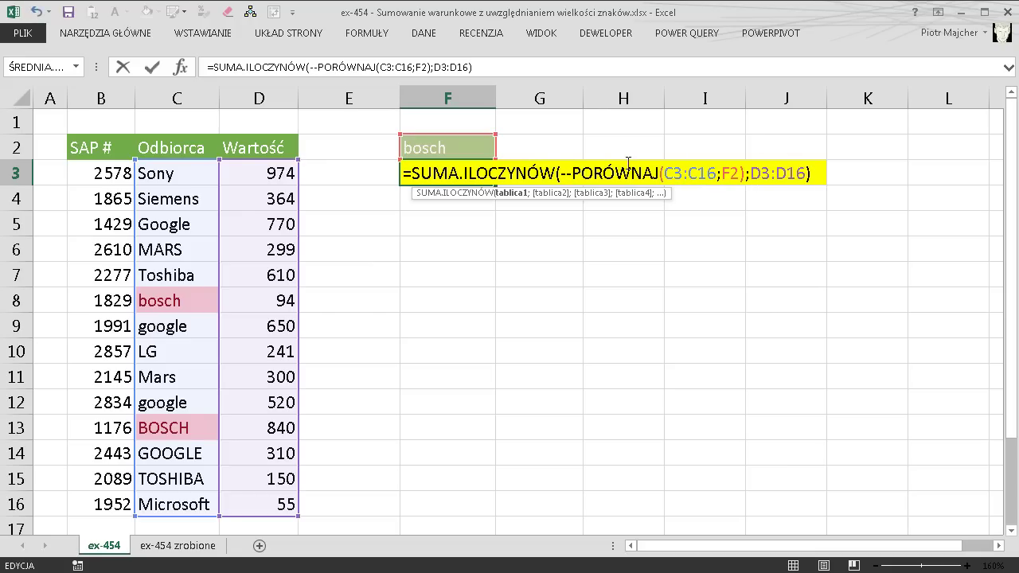
key("Return")
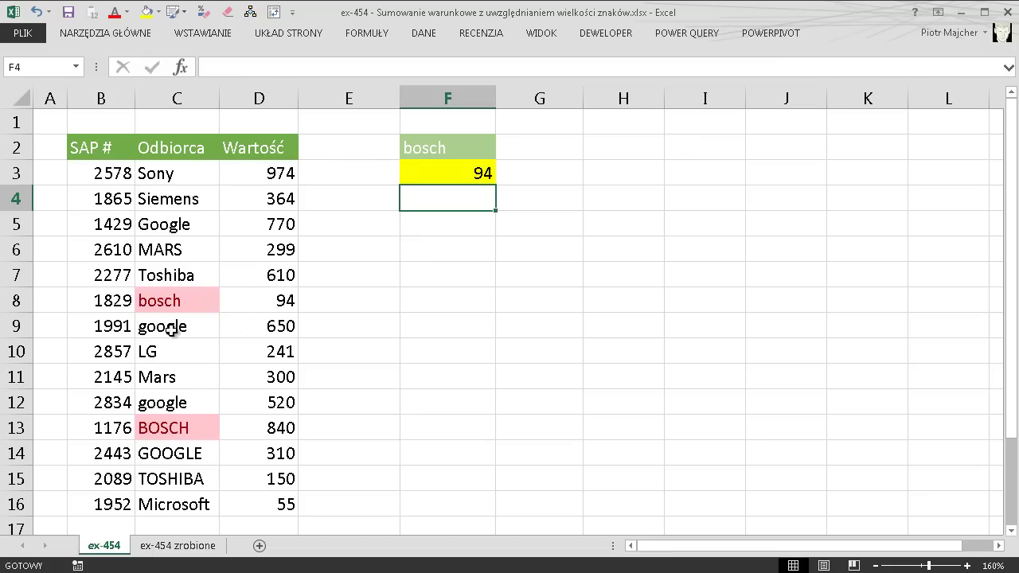
Change the name in F2 from bosch to google
left_click(446, 148)
type("google")
key("Return")
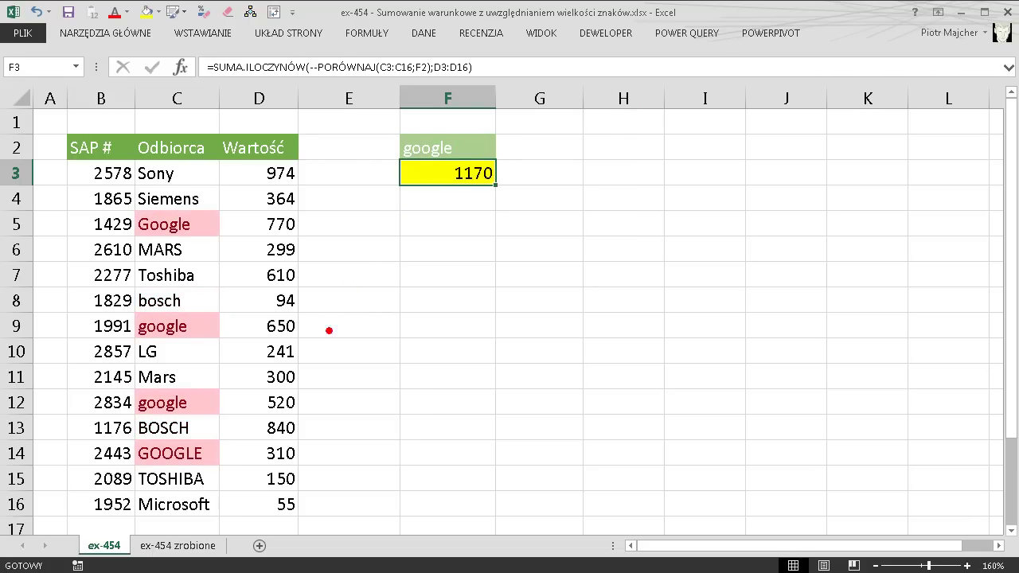
Mark the matching values 650 and 840 and cross out 310 and 770
left_click_drag(314, 329, 377, 319)
left_click_drag(307, 428, 388, 434)
left_click_drag(239, 445, 302, 470)
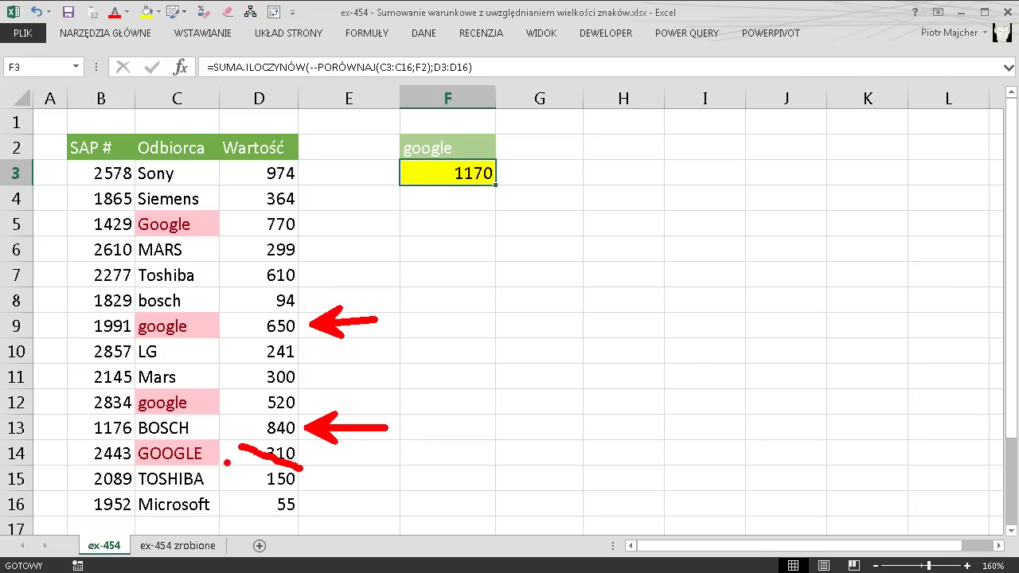
left_click_drag(237, 462, 303, 440)
mouse_move(268, 208)
left_mouse_down()
mouse_move(312, 231)
mouse_move(317, 211)
left_mouse_up()
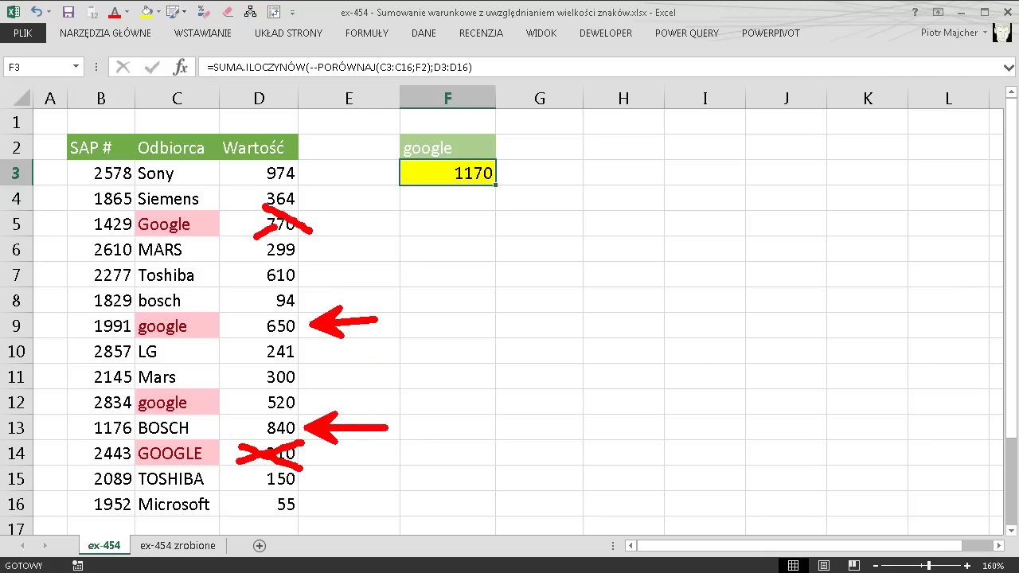